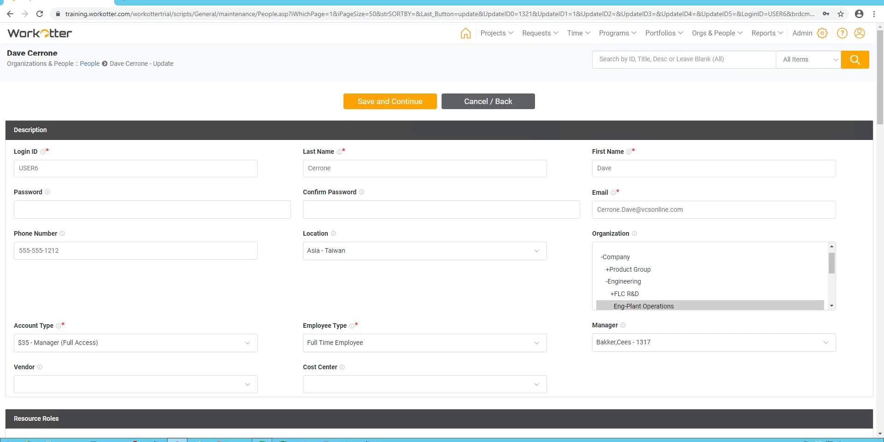
Check the person's resource roles, then open the Monitor packaging material inventory project's Team/Roles list and review its members and role-proficiencies
scroll(443, 230, down, 5)
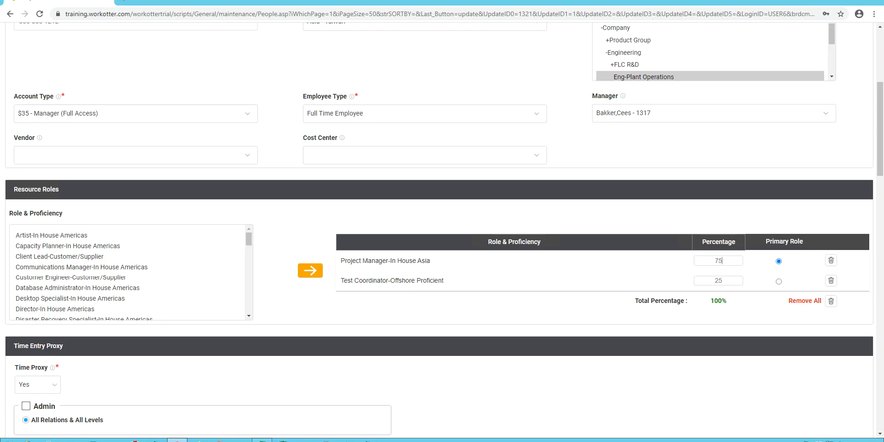
scroll(442, 230, up, 5)
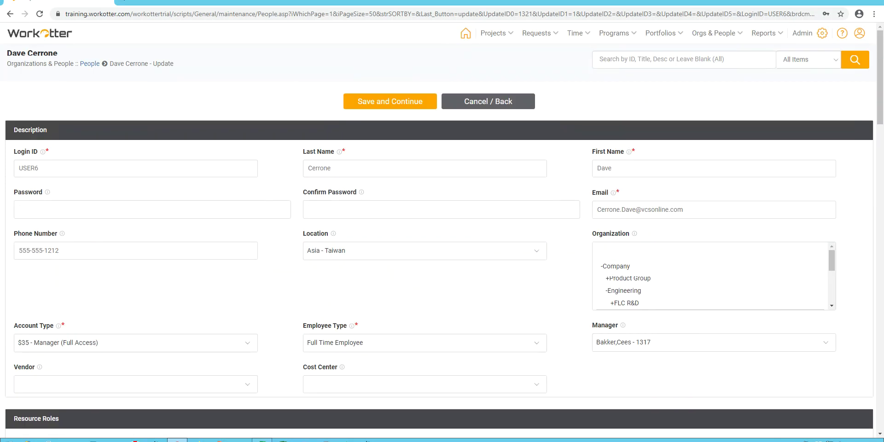
mouse_move(493, 34)
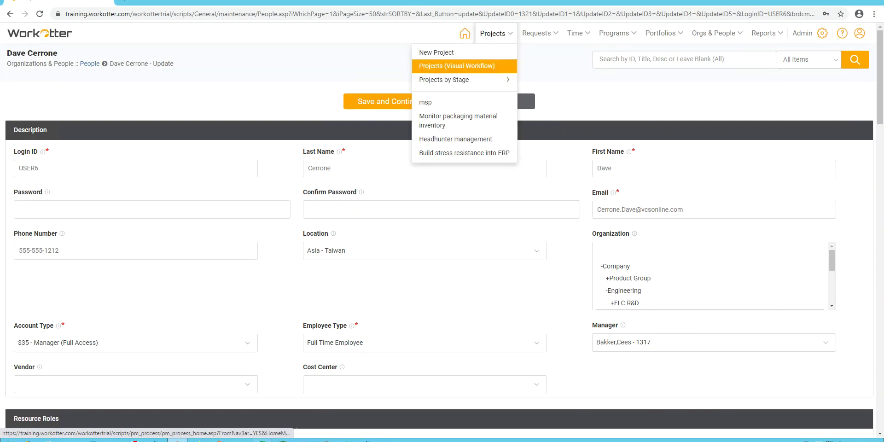
click(458, 120)
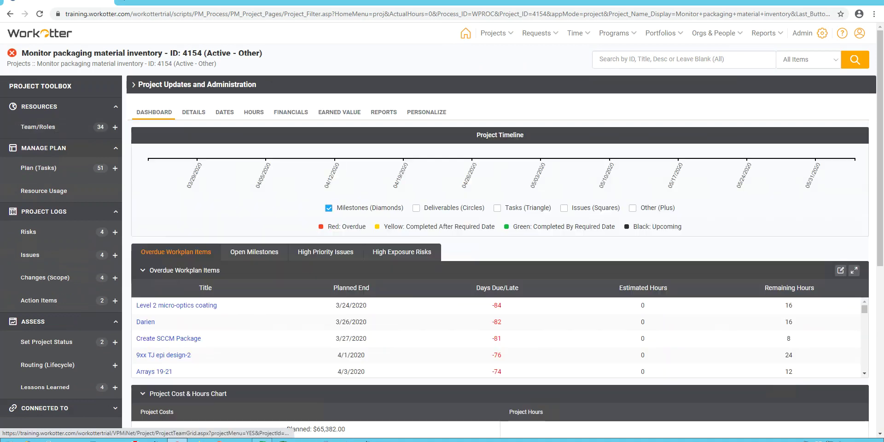
click(51, 127)
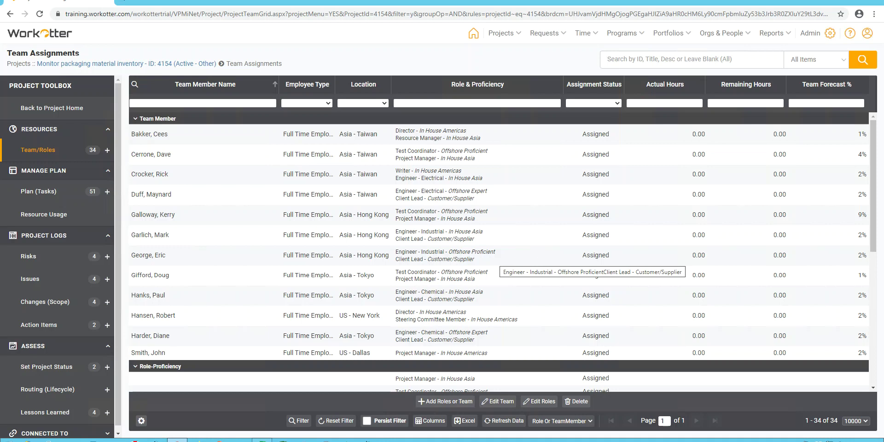
scroll(502, 252, down, 5)
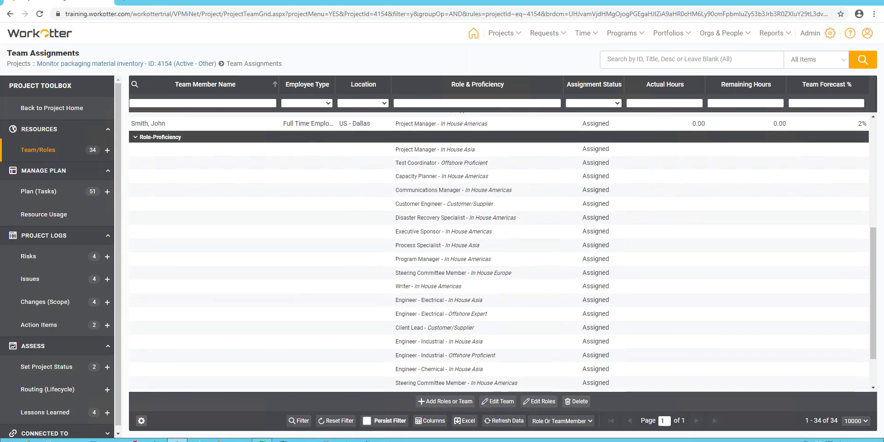
scroll(503, 251, up, 5)
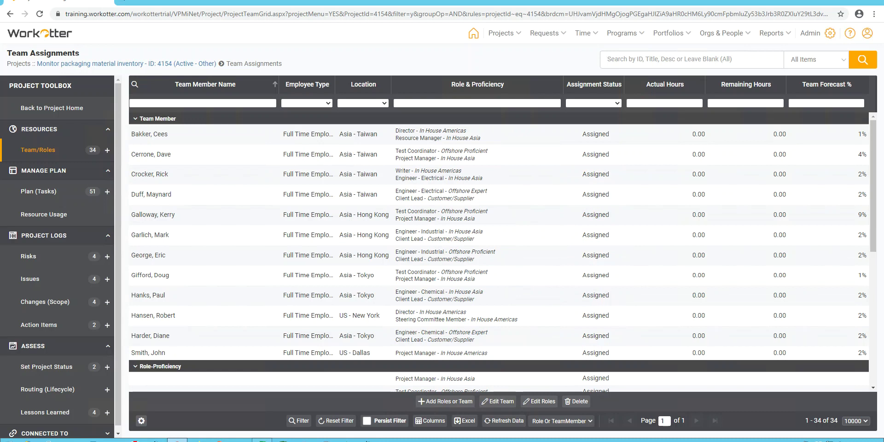
Open the selection for adding roles or team members and filter it to Project Manager as primary role and In House Americas as proficiency
click(445, 402)
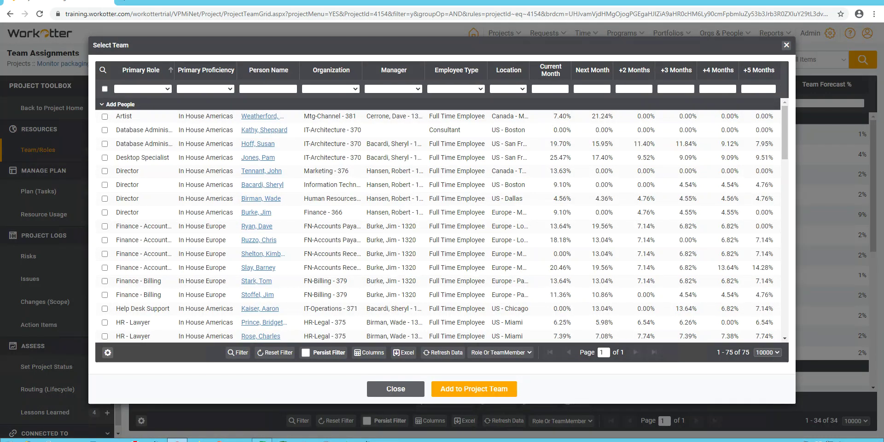
click(152, 88)
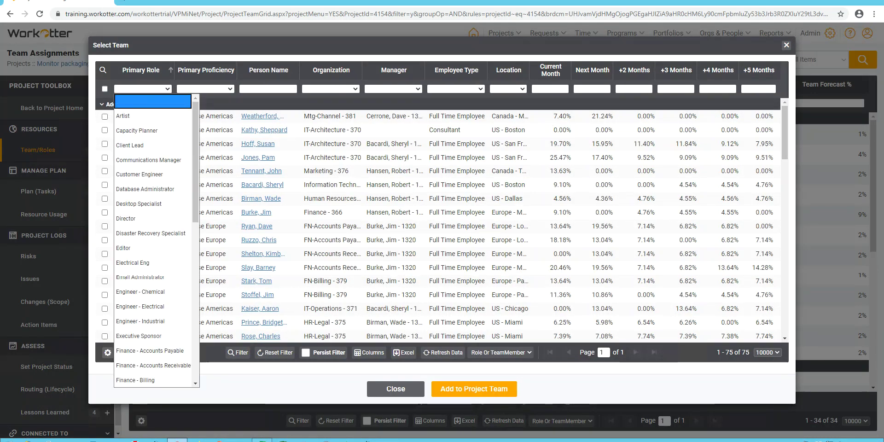
scroll(153, 307, down, 8)
key(Up)
key(Up)
key(Up)
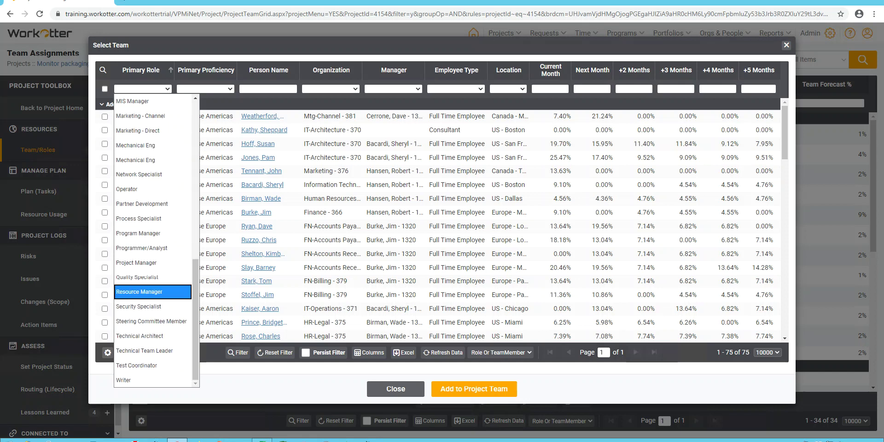
key(Return)
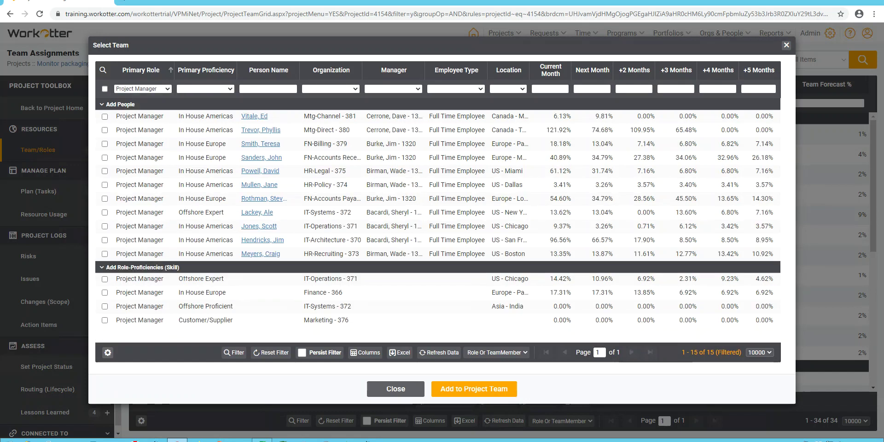
click(205, 89)
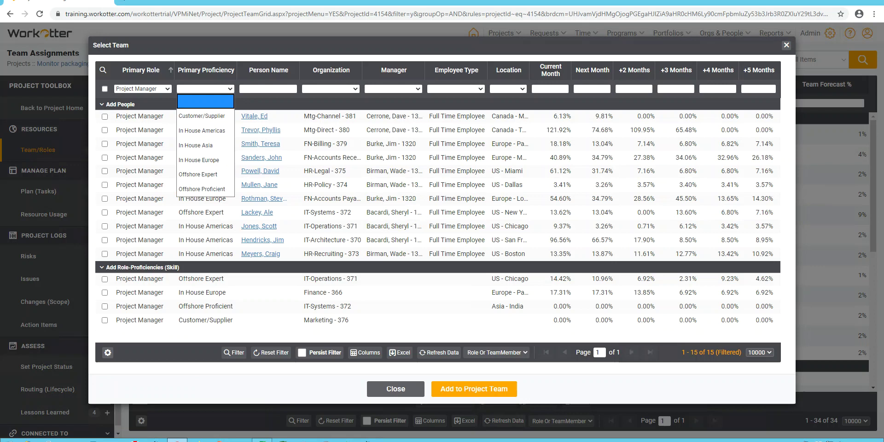
click(205, 130)
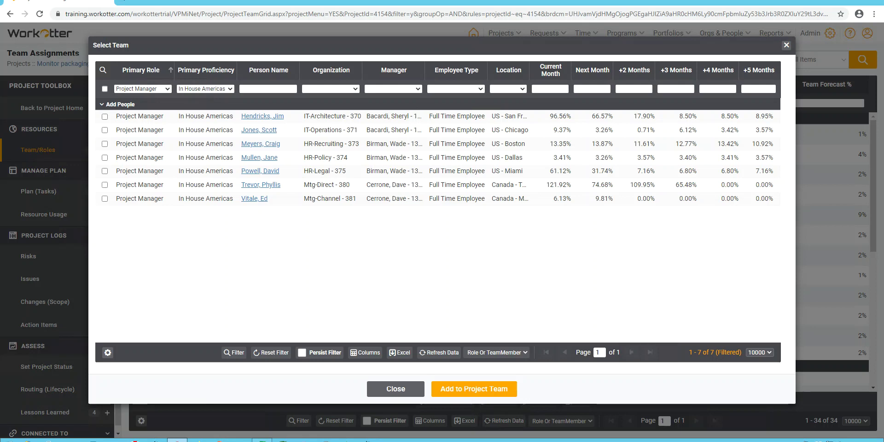
Switch to the Excel workbook's Roles sheet and examine the Role and Proficiency columns
key(alt+Tab)
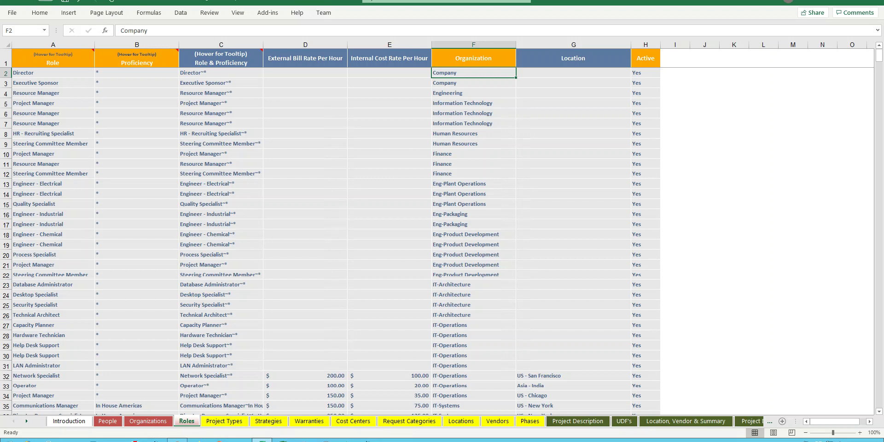
key(Home)
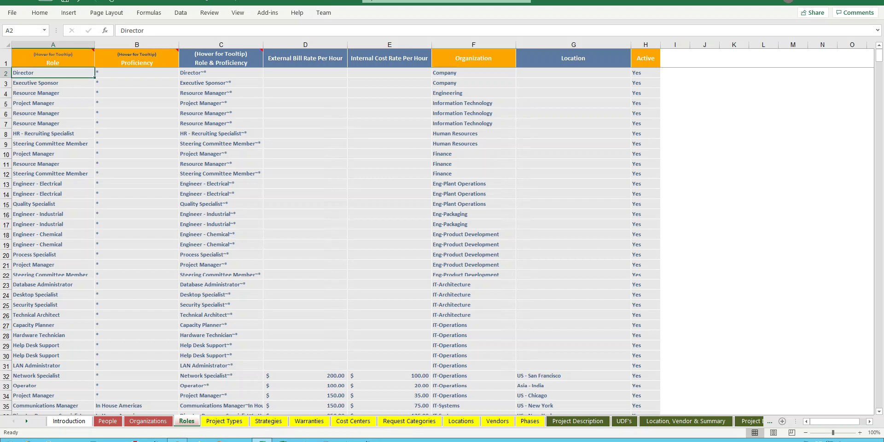
click(52, 184)
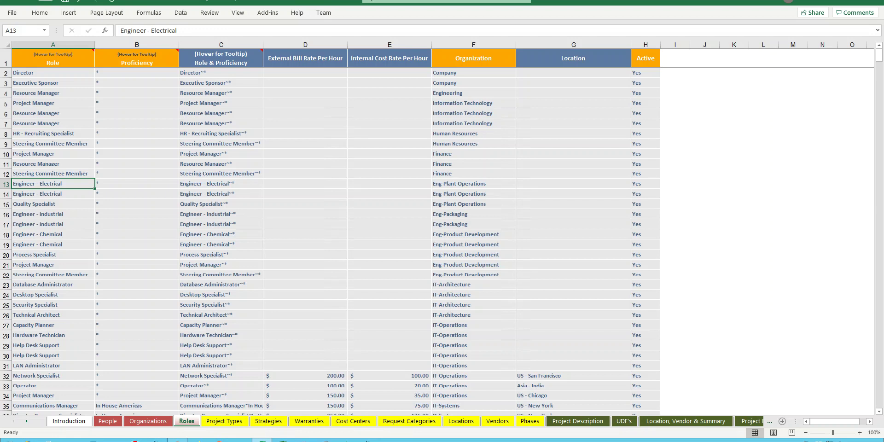
click(137, 73)
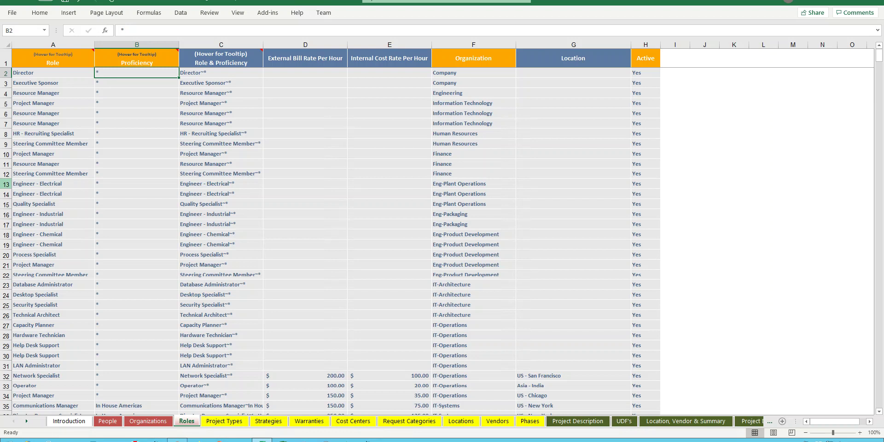
Set the proficiency of the Engineer - Electrical roles to Org A in row 13 and Org B in row 14
drag(5, 183, 6, 194)
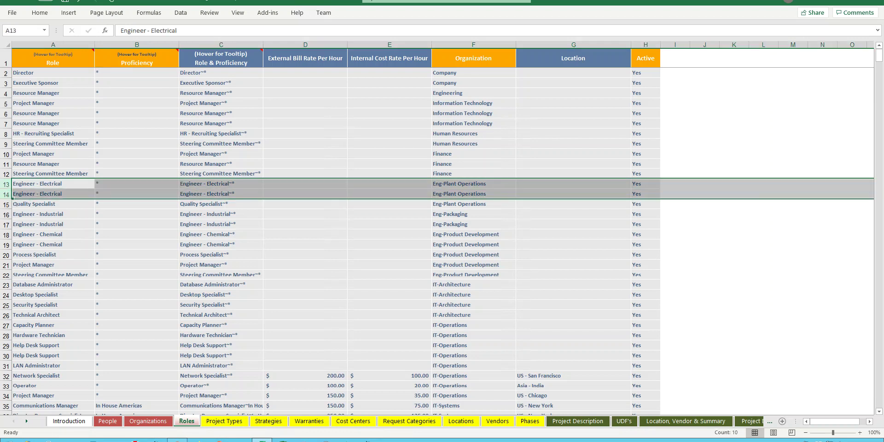
click(137, 184)
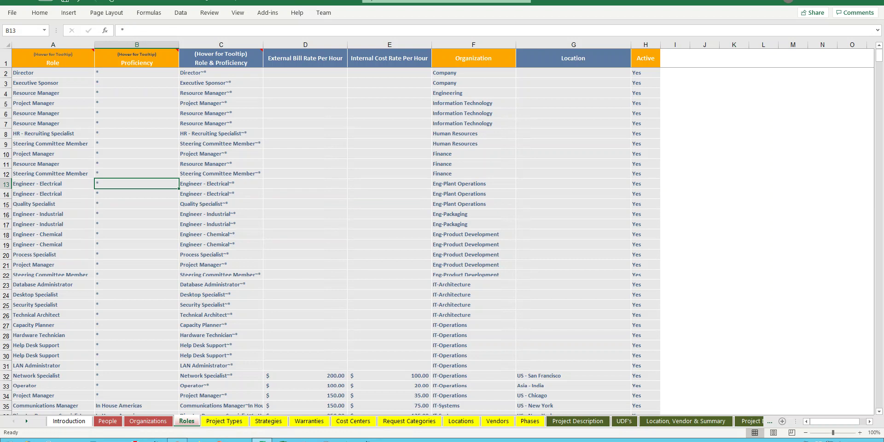
text(Org A)
key(Return)
text(Org)
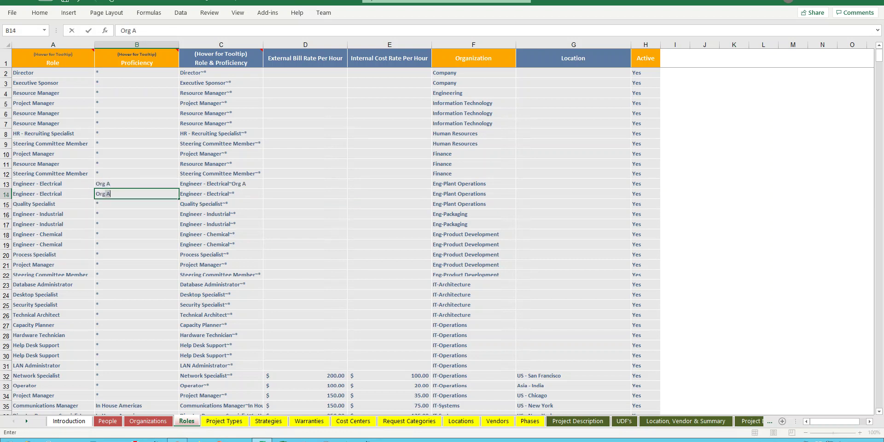
text( B)
key(Return)
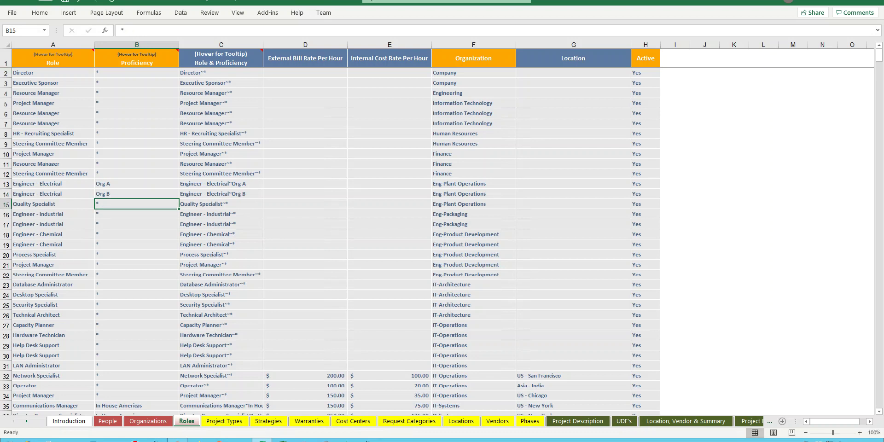
click(137, 184)
click(137, 194)
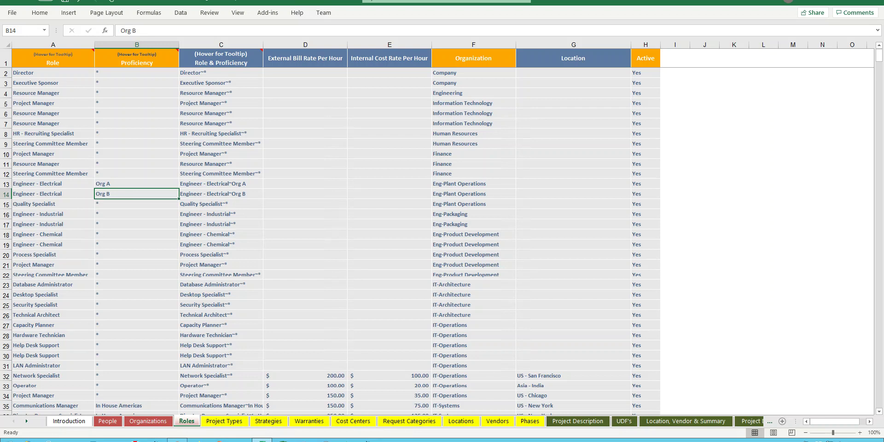
Set the internal cost rate per hour of the Engineer - Electrical Org A role to 50
click(305, 184)
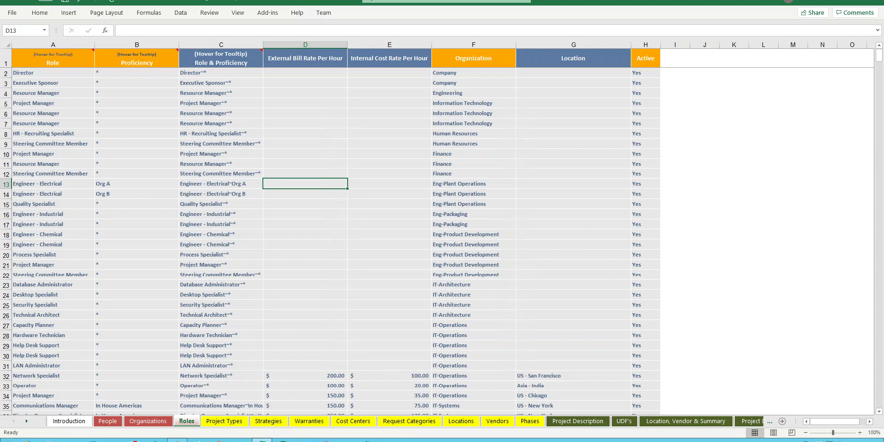
click(389, 184)
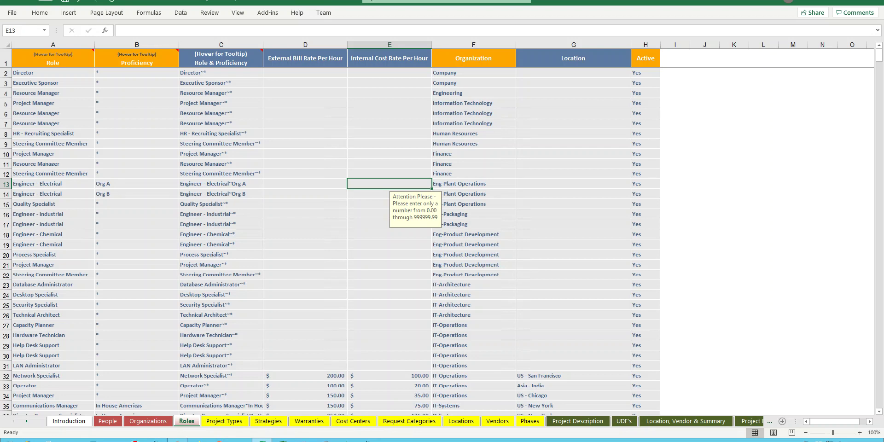
text(50)
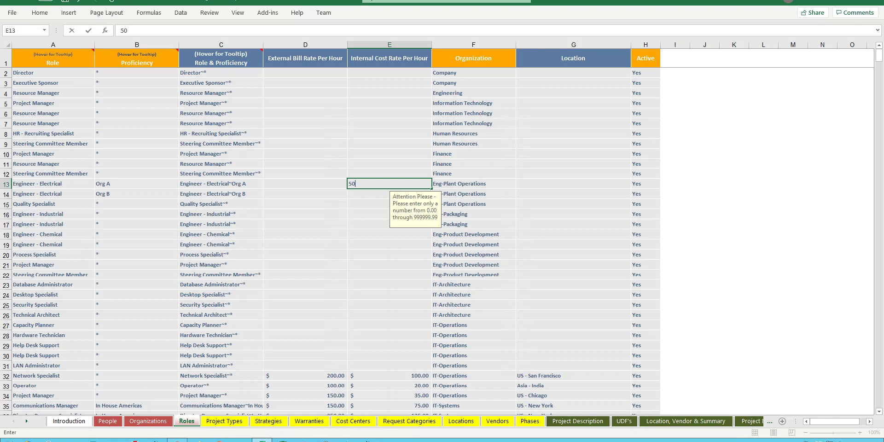
key(Return)
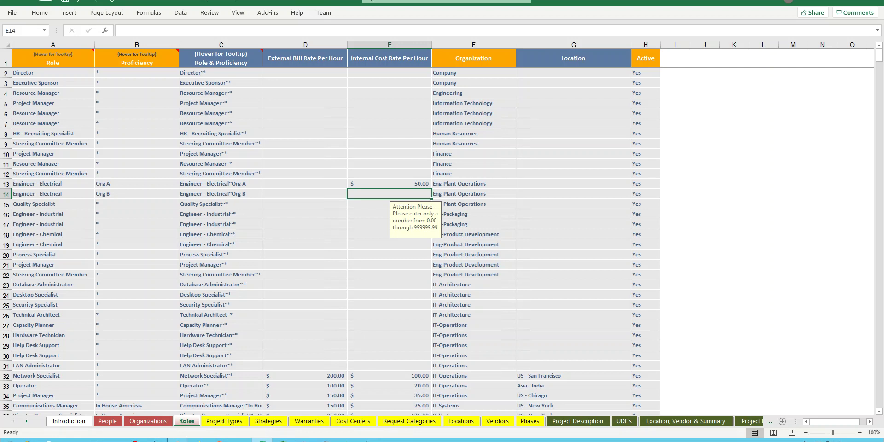
Review the Proficiency, Organization choices, Location and Active fields of the Engineer - Electrical Org A role in row 13
click(136, 184)
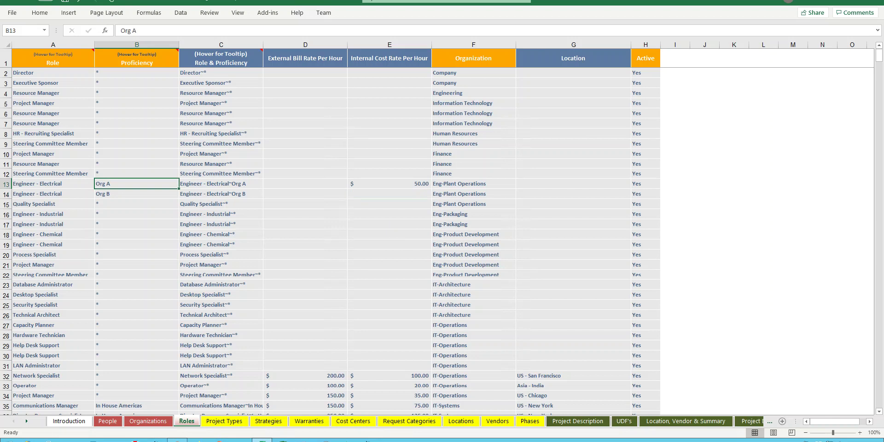
click(474, 184)
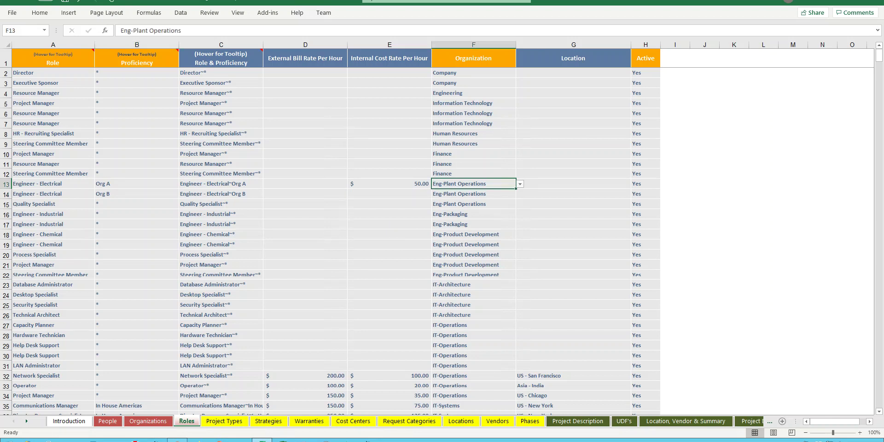
click(520, 184)
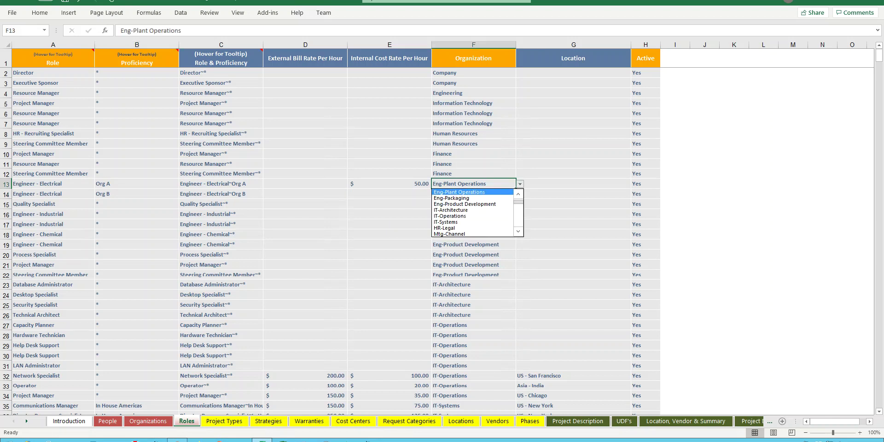
key(Escape)
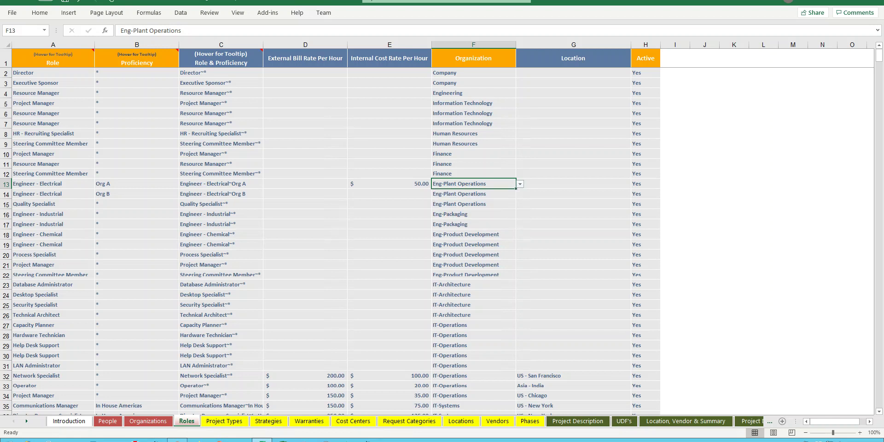
click(573, 183)
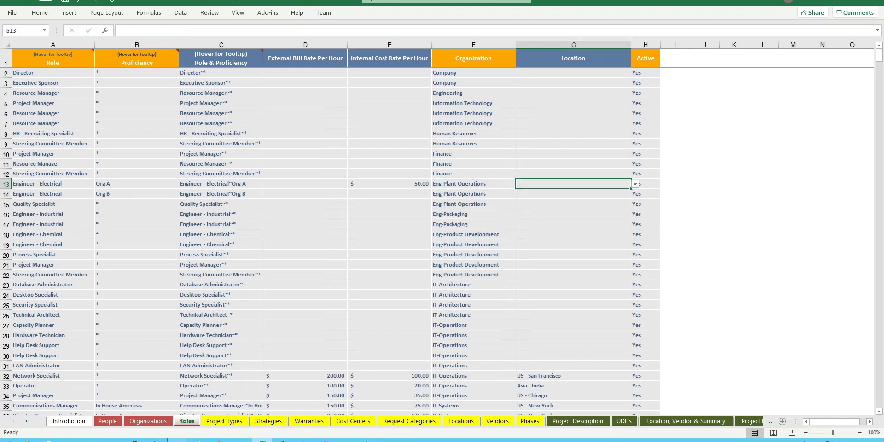
click(646, 184)
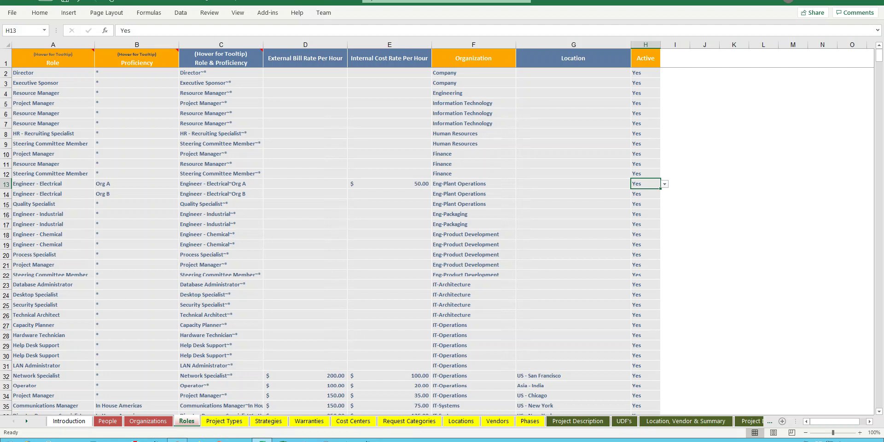
Look through the role list from the Steering Committee Member in row 9 to the Project Manager in row 34
click(53, 144)
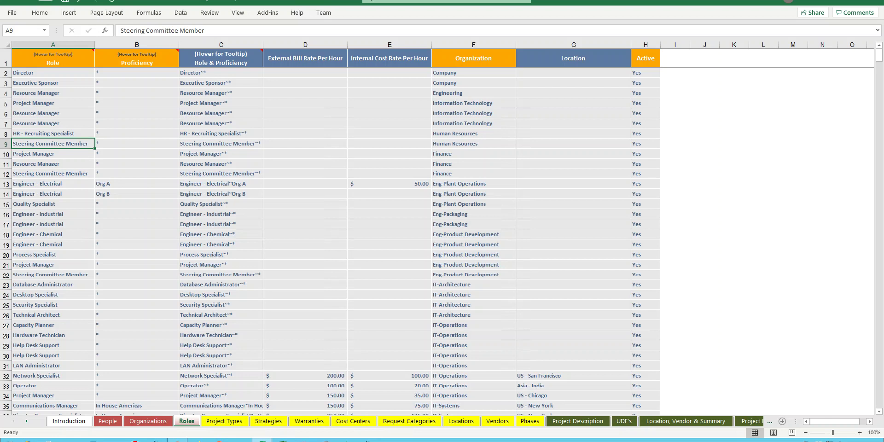
scroll(443, 239, down, 1)
click(53, 366)
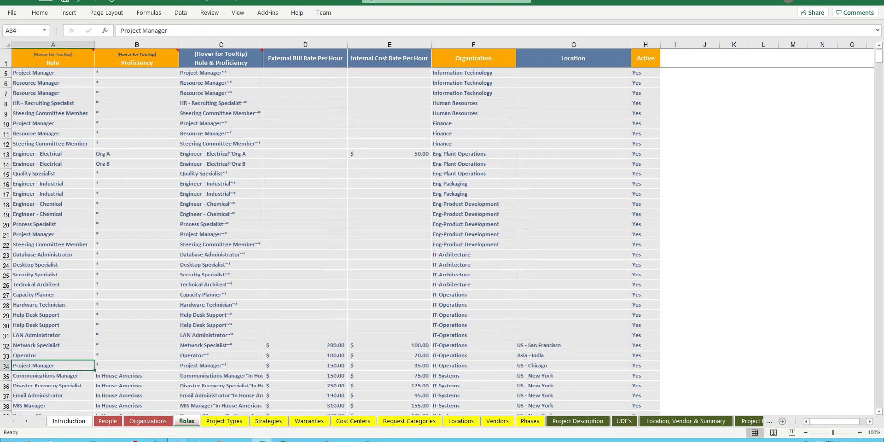